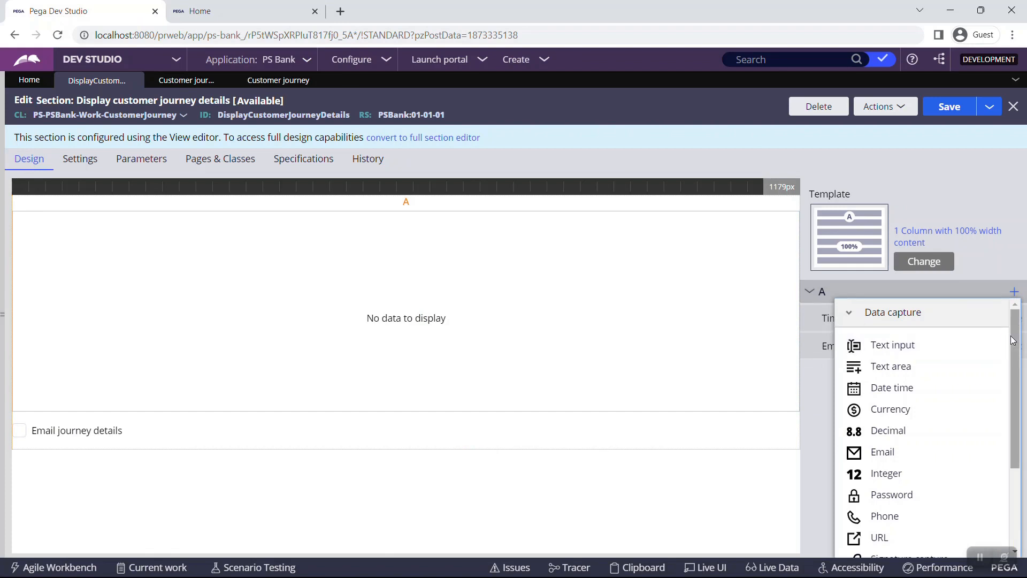
Scroll down through the Display customer journey details section in the editor
{"action": "scroll", "coordinate": [1013, 385], "scroll_direction": "down", "scroll_amount": 2}
Confirm the Timeline field uses the D_CustomerjourneydetailsList data page as its source
{"action": "left_click", "coordinate": [890, 548]}
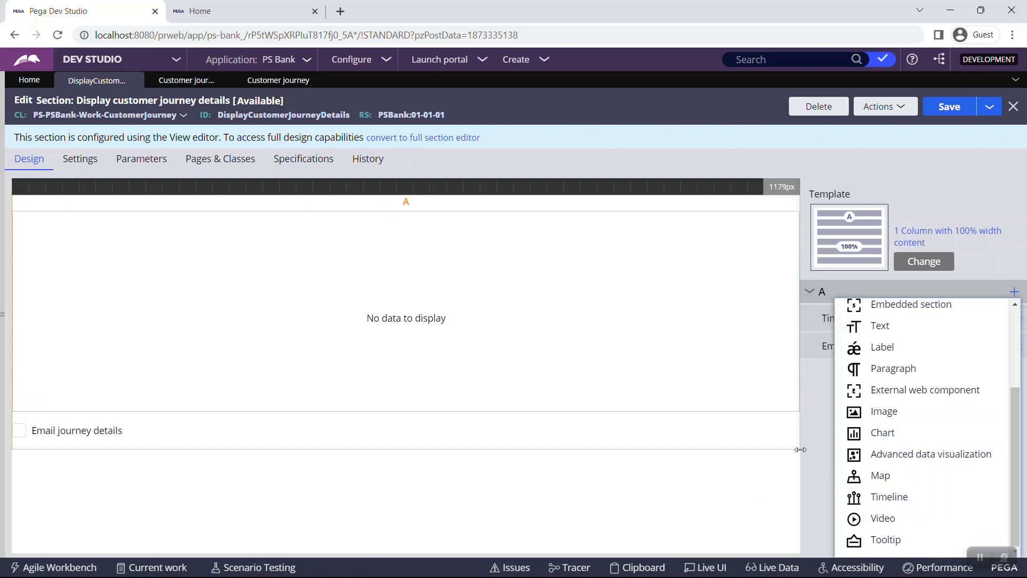
{"action": "left_click", "coordinate": [813, 446]}
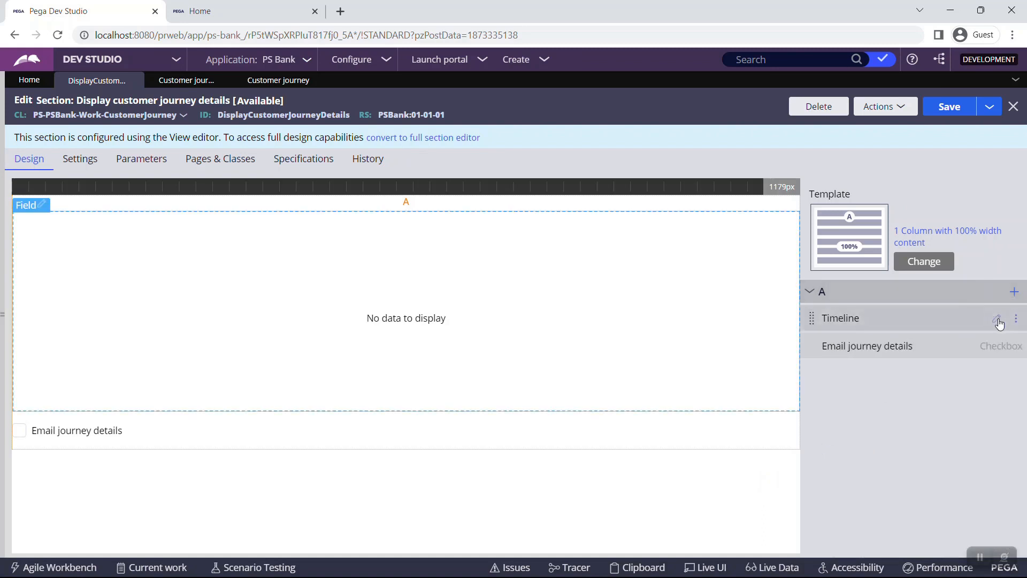
{"action": "left_click", "coordinate": [997, 318]}
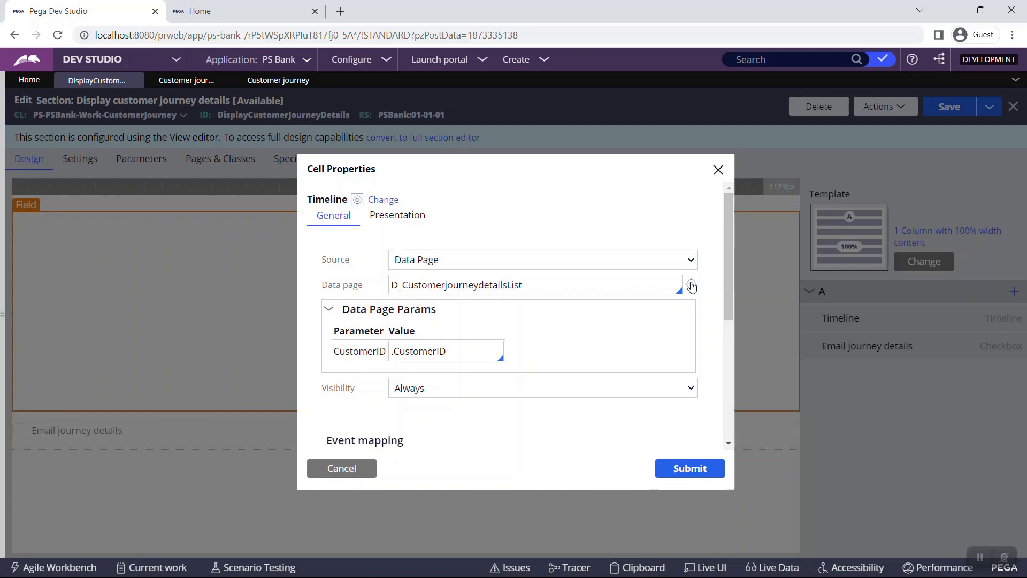
{"action": "left_click", "coordinate": [677, 265]}
{"action": "left_click", "coordinate": [678, 265]}
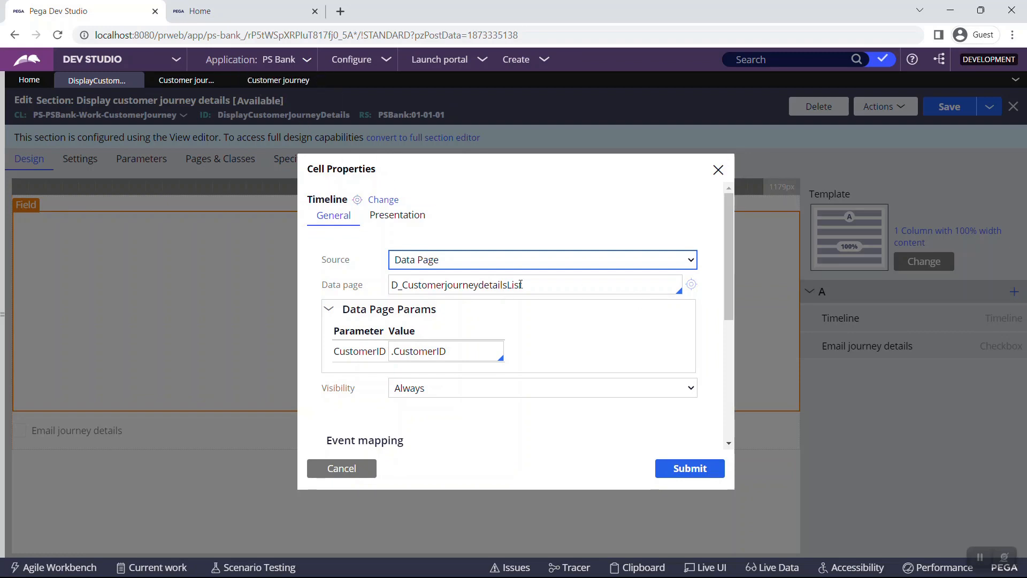
Open the data page and view the loan, account opened and credit card records for customer 101
{"action": "left_click", "coordinate": [691, 284]}
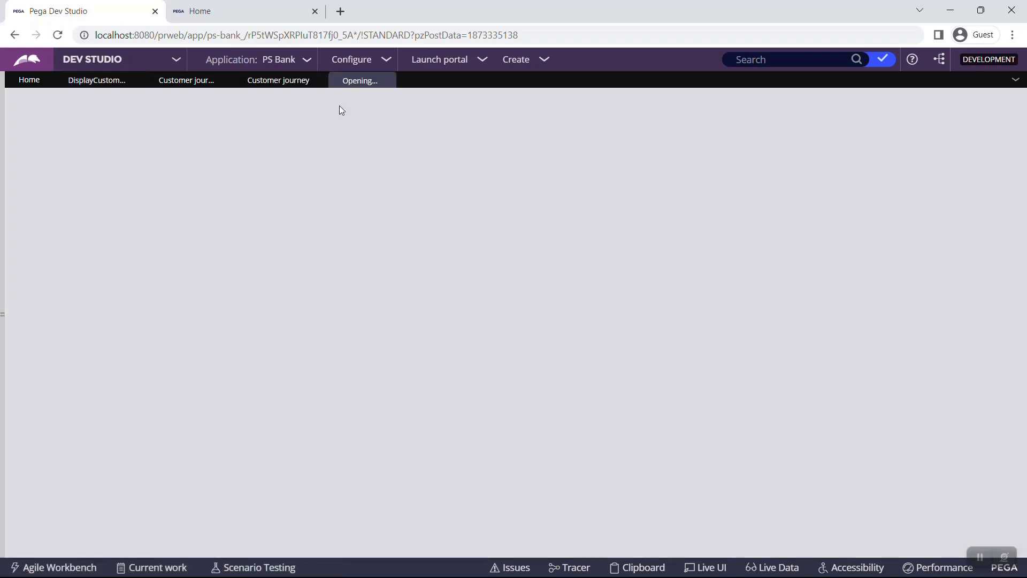
{"action": "left_click", "coordinate": [294, 81]}
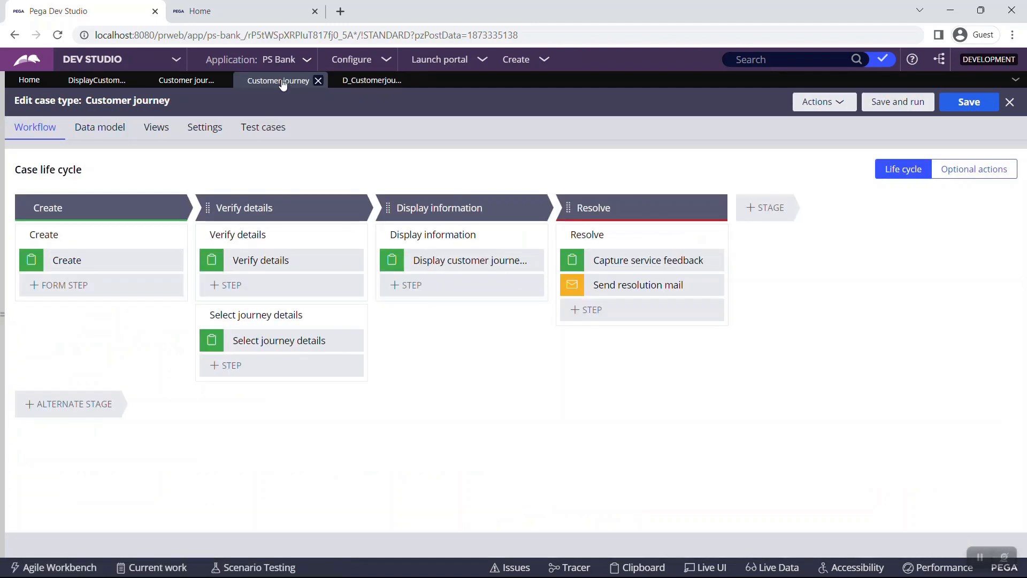
{"action": "left_click", "coordinate": [195, 80]}
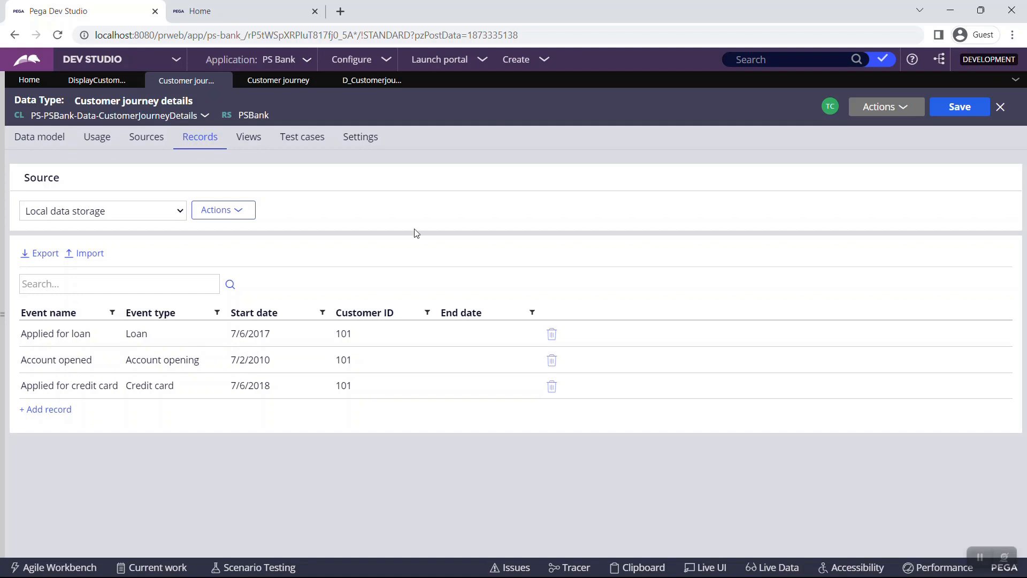
{"action": "left_click", "coordinate": [371, 80]}
Check the report definition's parameters and the data page's .CustomerID parameter
{"action": "scroll", "coordinate": [482, 300], "scroll_direction": "down", "scroll_amount": 5}
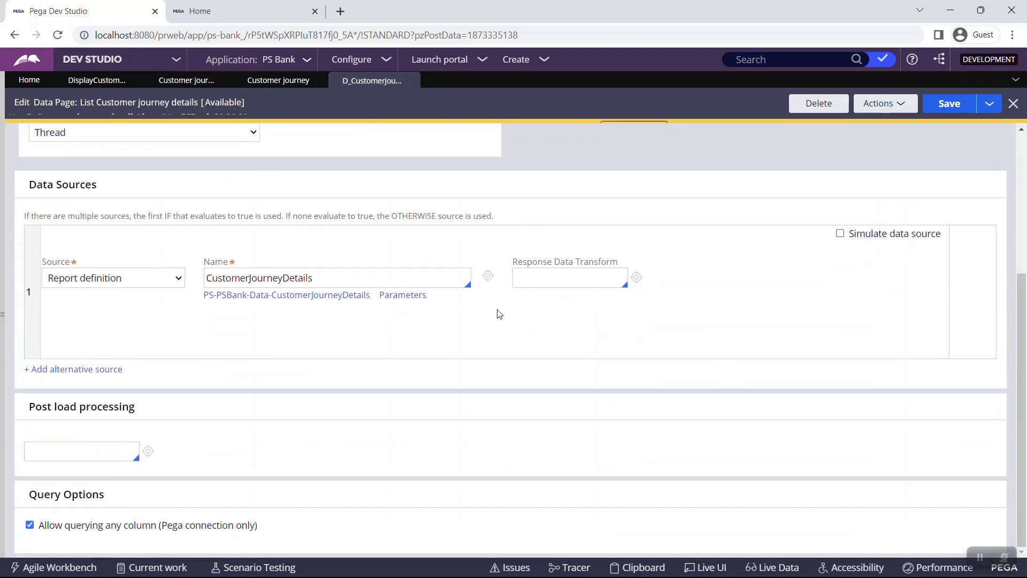
{"action": "left_click", "coordinate": [417, 296]}
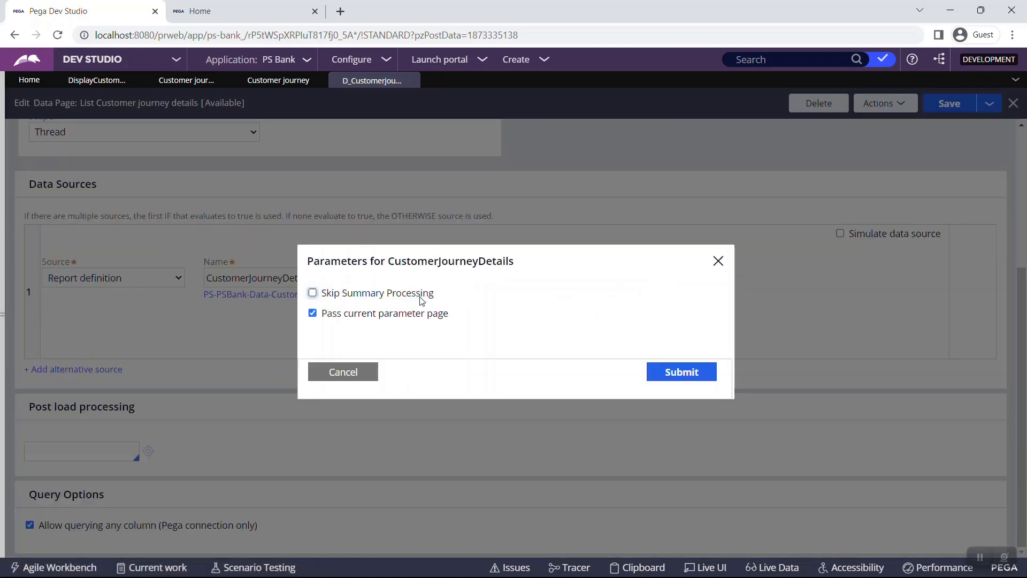
{"action": "left_click", "coordinate": [340, 378]}
{"action": "scroll", "coordinate": [339, 378], "scroll_direction": "up", "scroll_amount": 5}
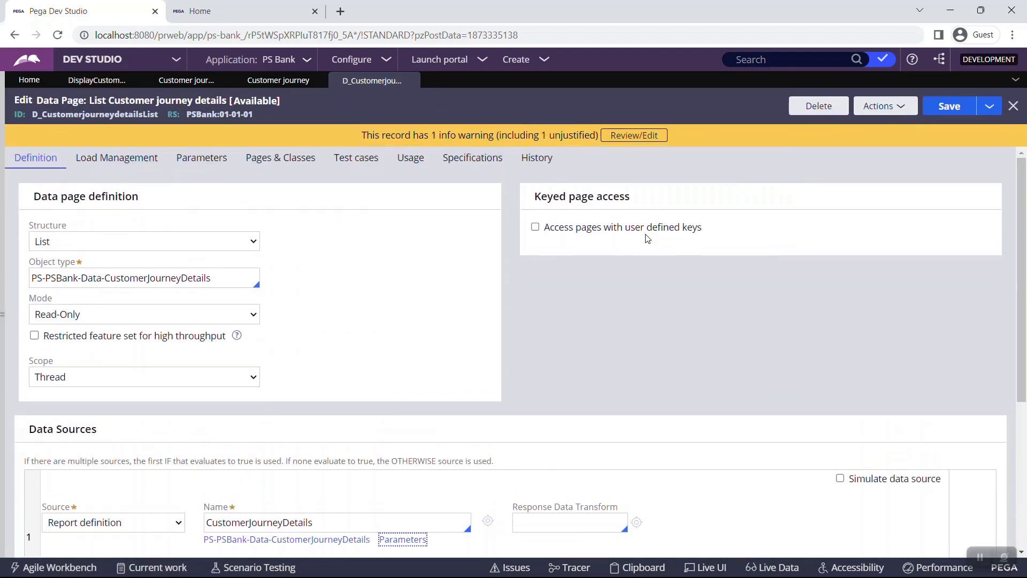
{"action": "left_click", "coordinate": [201, 155]}
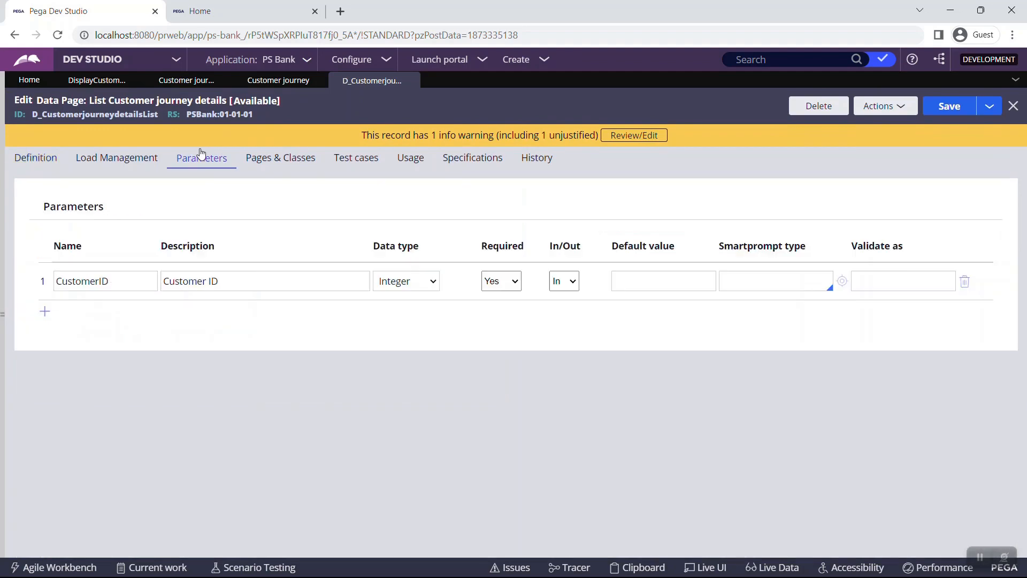
{"action": "left_click", "coordinate": [62, 168]}
Open the CustomerJourneyDetails report definition, review its Param.CustomerID filter, and return to the data type
{"action": "scroll", "coordinate": [479, 280], "scroll_direction": "down", "scroll_amount": 5}
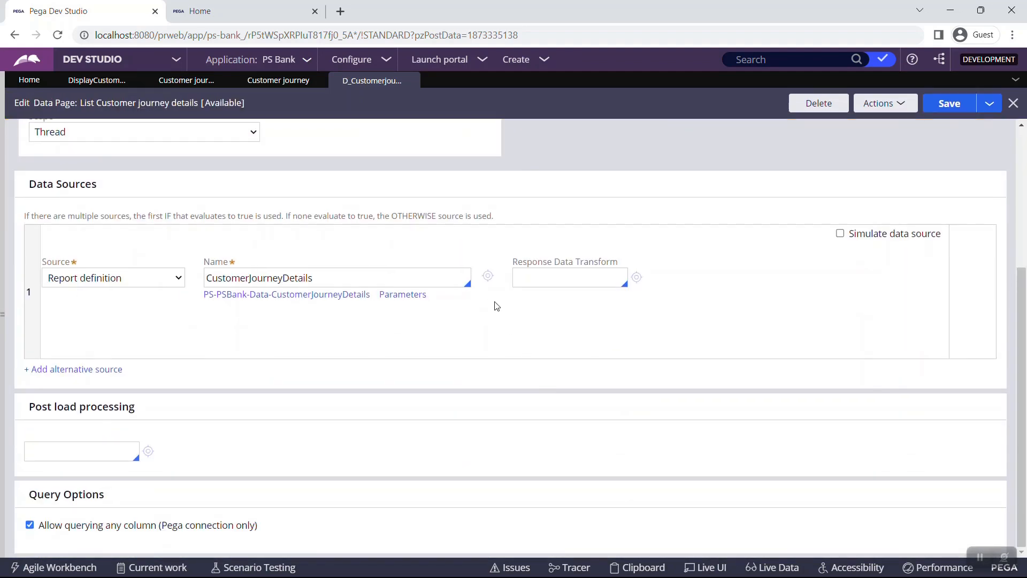
{"action": "left_click", "coordinate": [487, 277]}
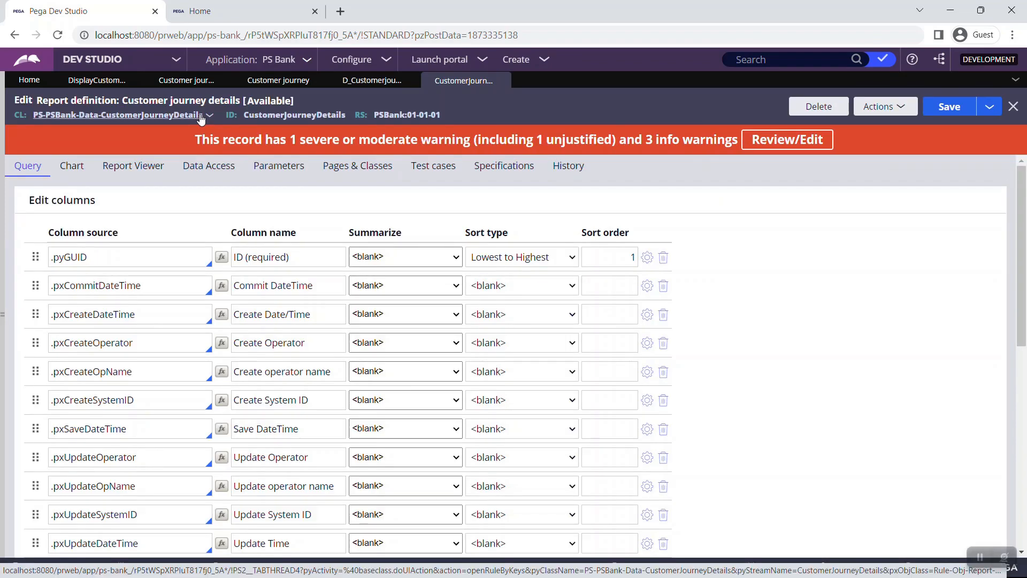
{"action": "scroll", "coordinate": [268, 321], "scroll_direction": "down", "scroll_amount": 8}
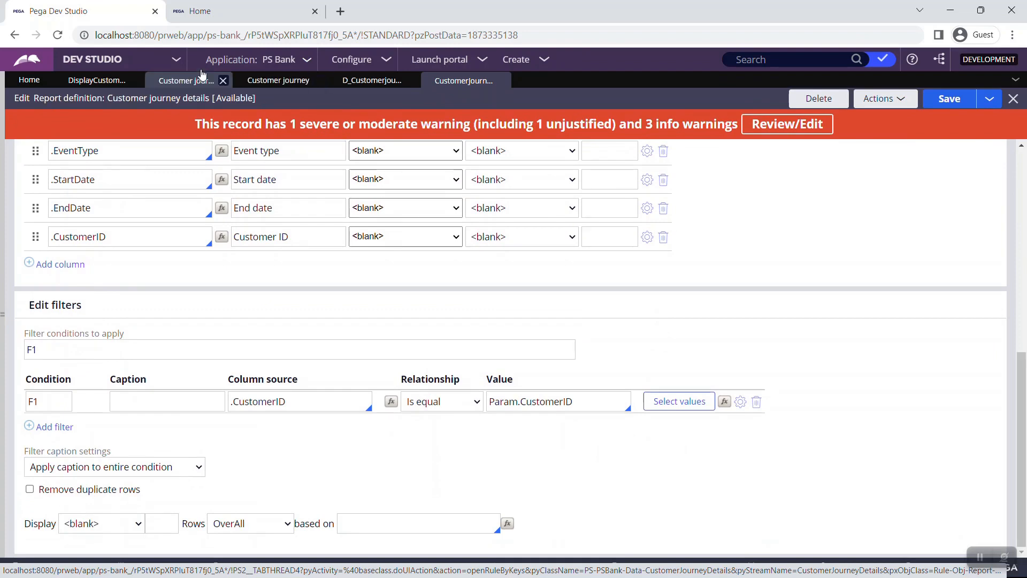
{"action": "left_click", "coordinate": [157, 81]}
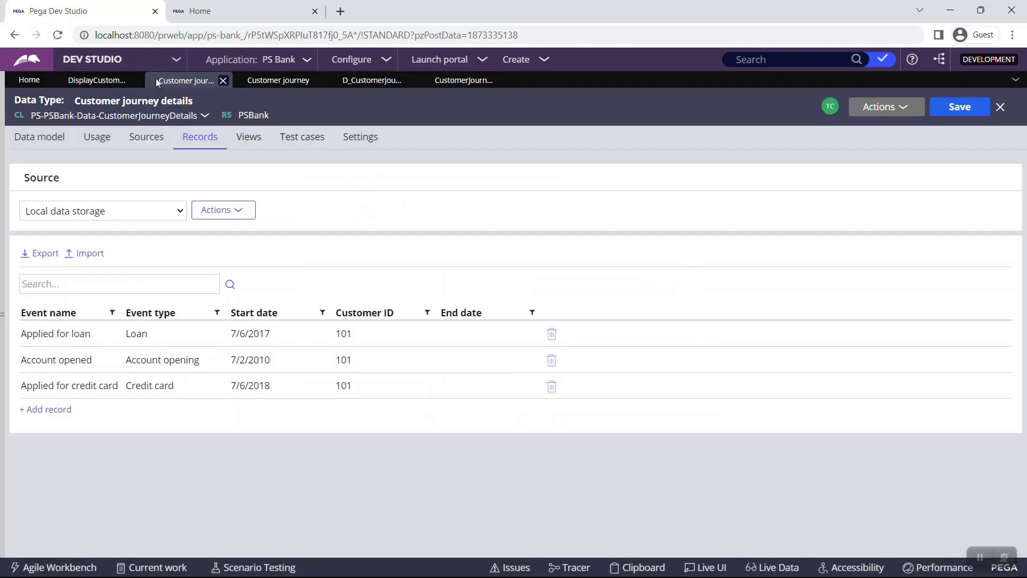
Review the Customer journey life cycle: Create, Verify details, Display information and Resolve stages
{"action": "left_click", "coordinate": [269, 89]}
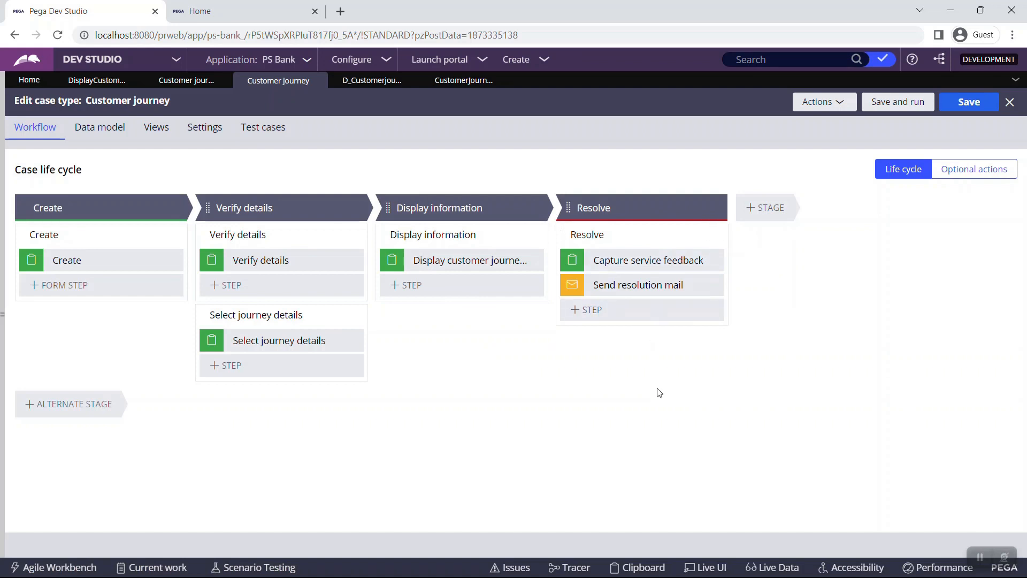
{"action": "left_click", "coordinate": [276, 7]}
Create a Customer journey case from the customer's ID and verify them as a valid user
{"action": "left_click", "coordinate": [22, 122]}
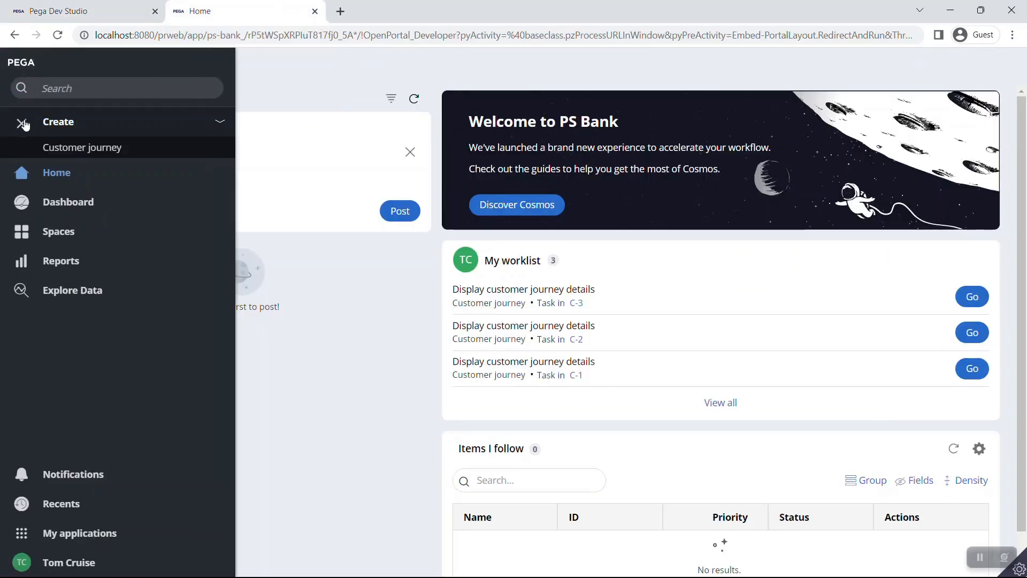
{"action": "left_click", "coordinate": [68, 145]}
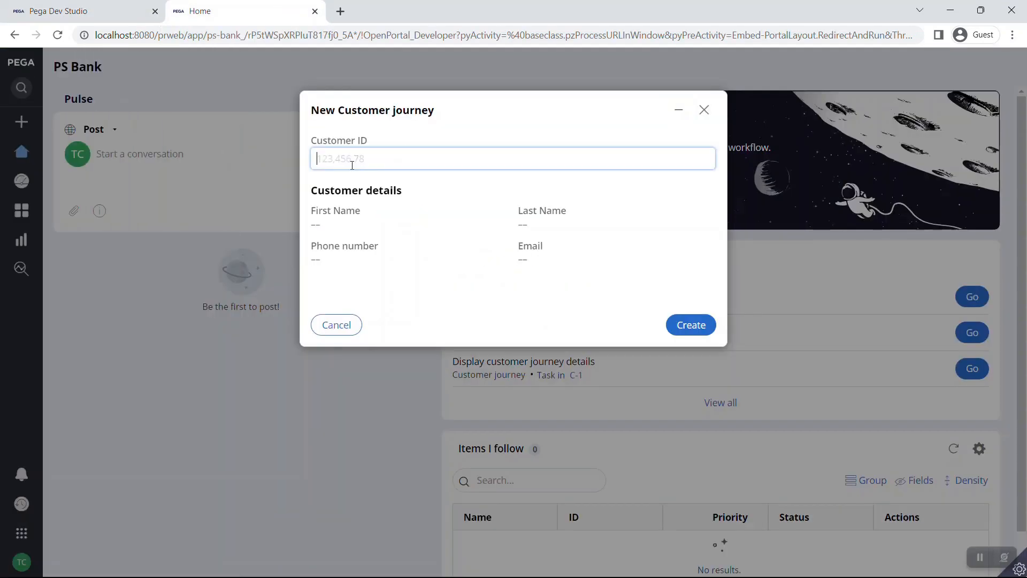
{"action": "type", "text": "101"}
{"action": "left_click", "coordinate": [566, 133]}
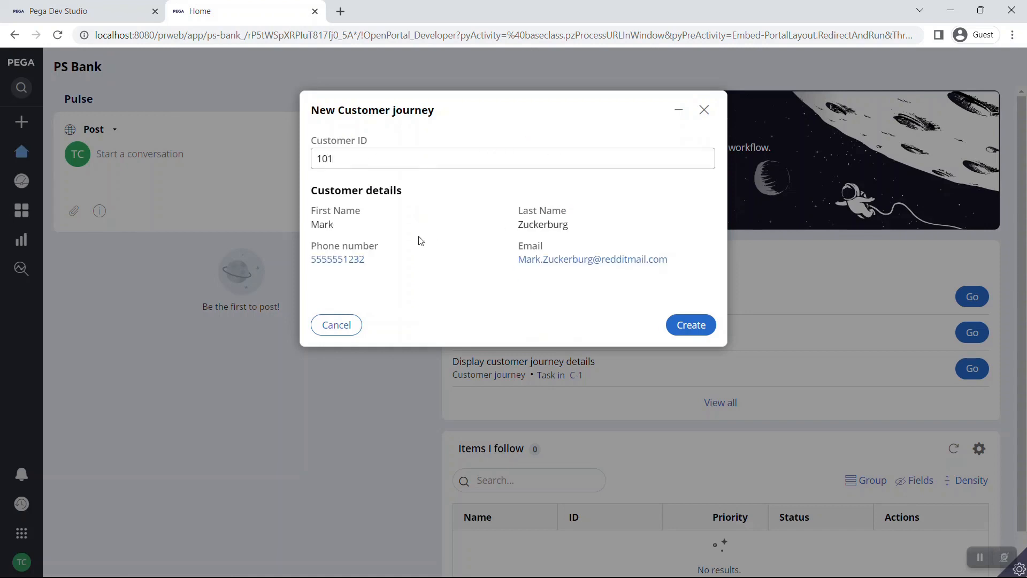
{"action": "left_click", "coordinate": [690, 326]}
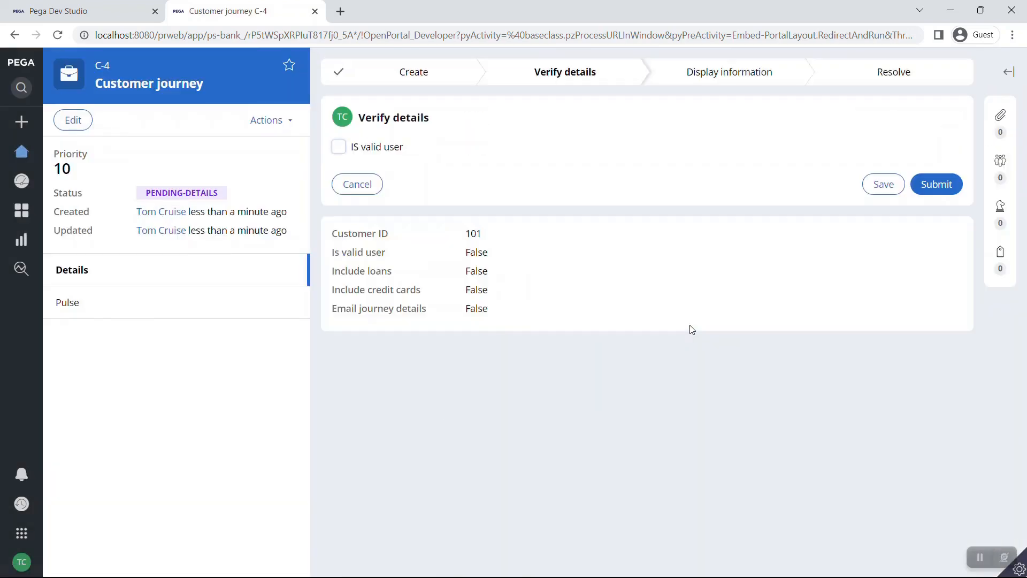
{"action": "left_click", "coordinate": [339, 149]}
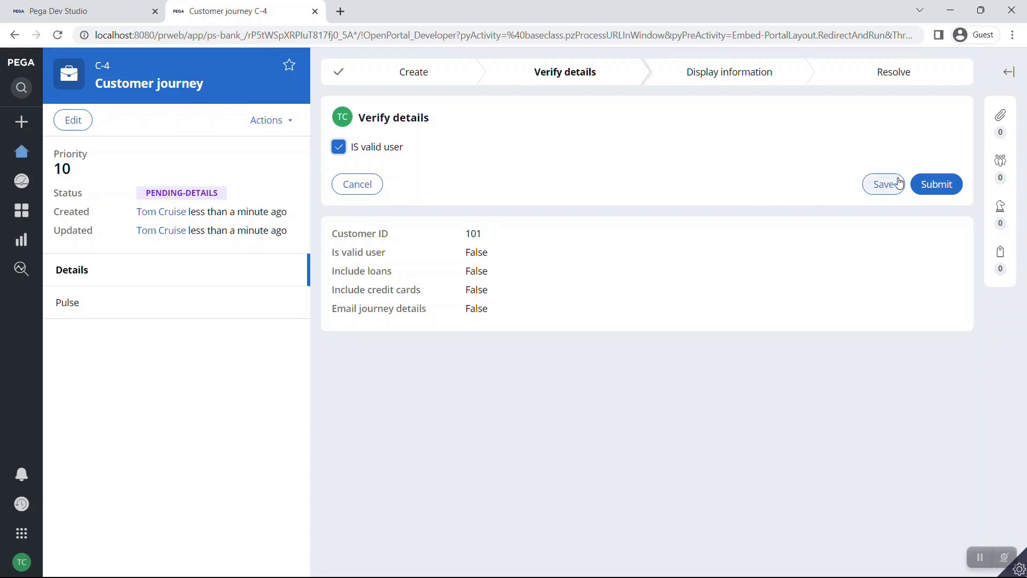
{"action": "left_click", "coordinate": [933, 184]}
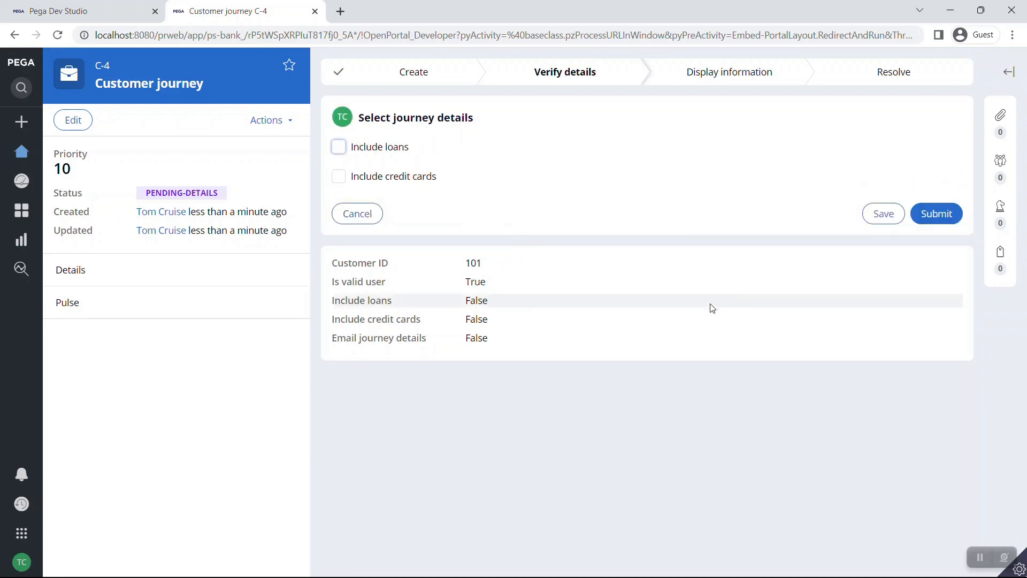
Include both loans and credit cards in the journey details
{"action": "left_click", "coordinate": [387, 150]}
{"action": "left_click", "coordinate": [392, 180]}
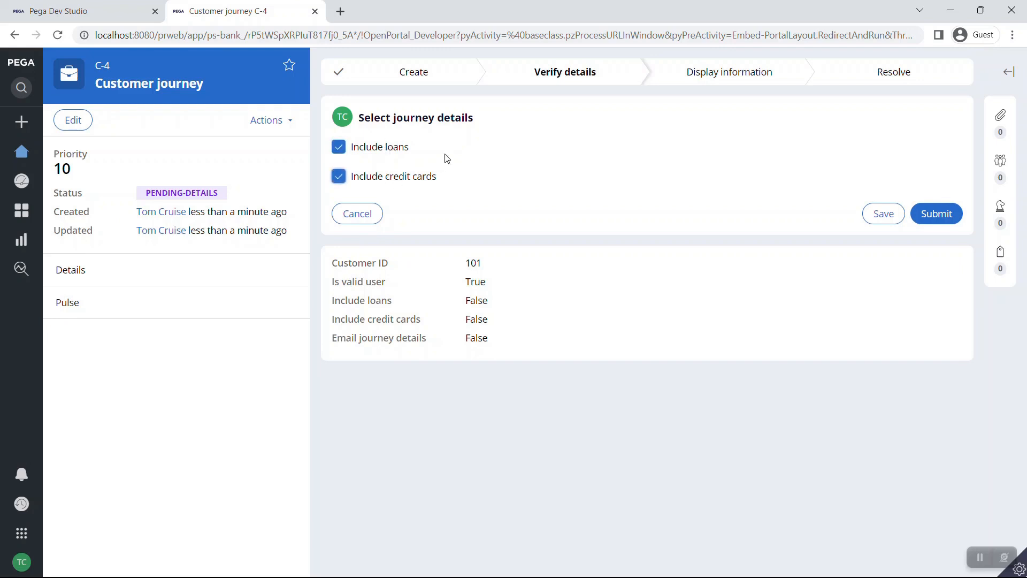
{"action": "left_click", "coordinate": [47, 9]}
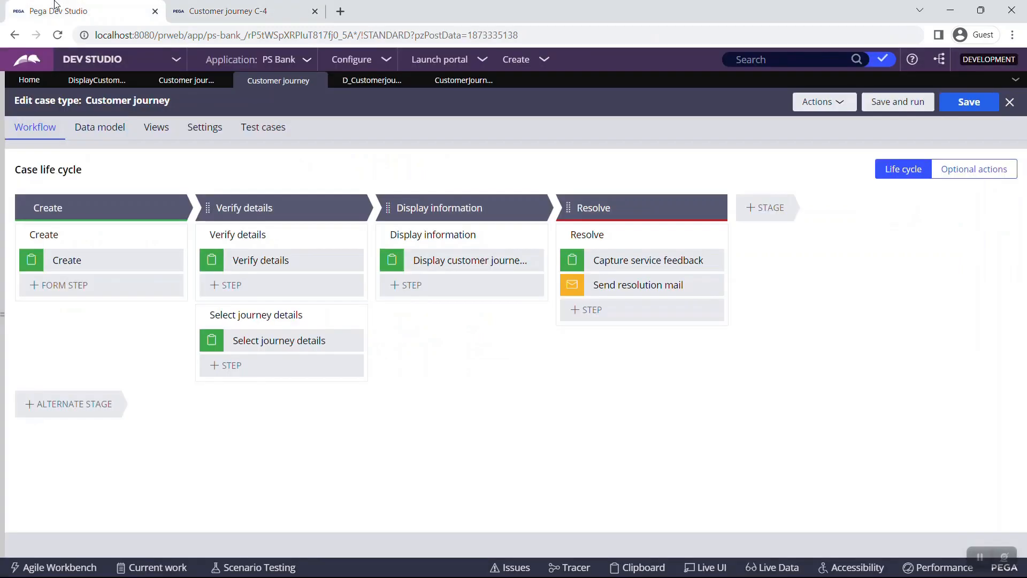
Review the report definition and journey detail records, then submit the journey selection in case C-4
{"action": "left_click", "coordinate": [443, 81]}
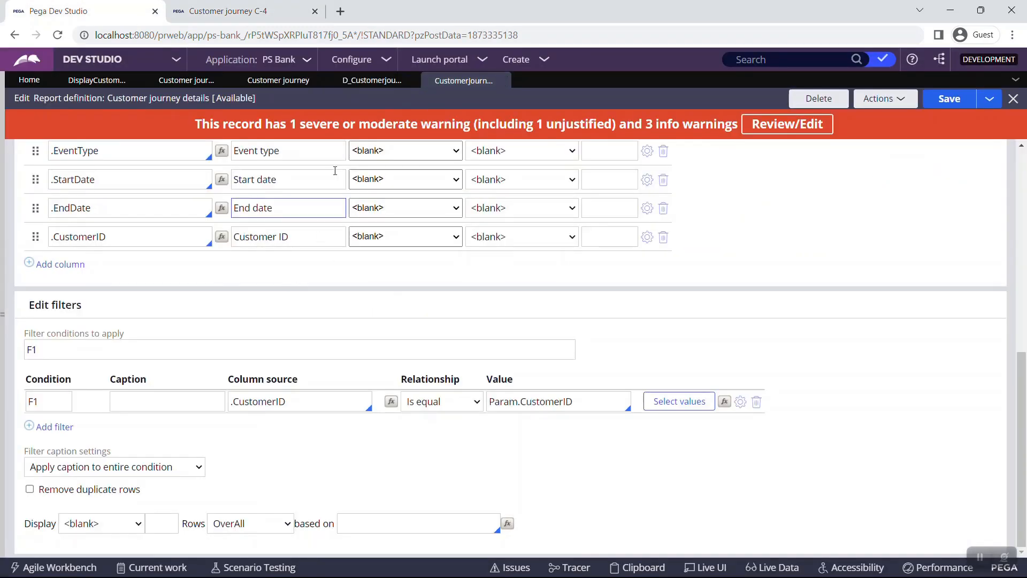
{"action": "left_click", "coordinate": [266, 86]}
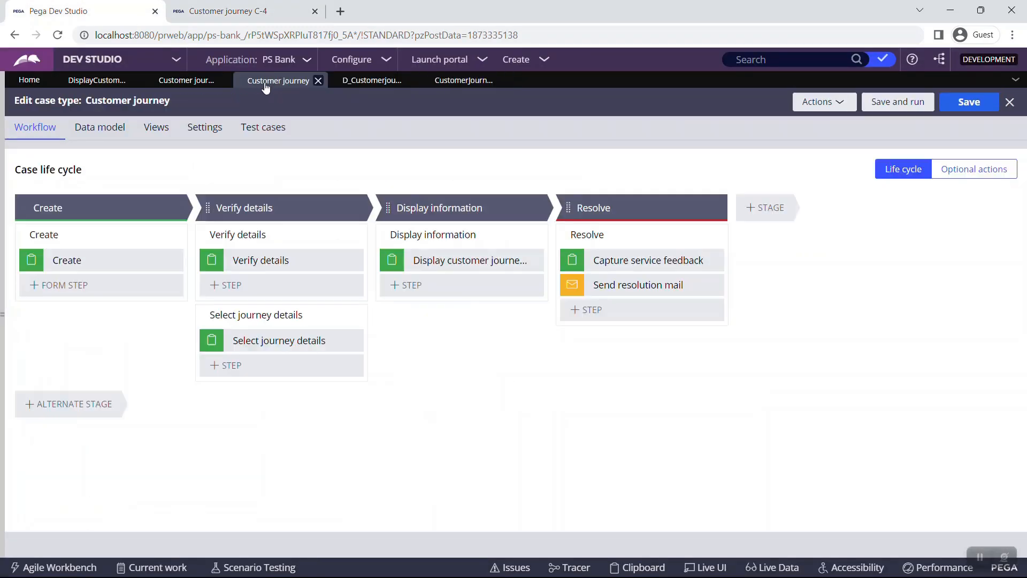
{"action": "left_click", "coordinate": [185, 80]}
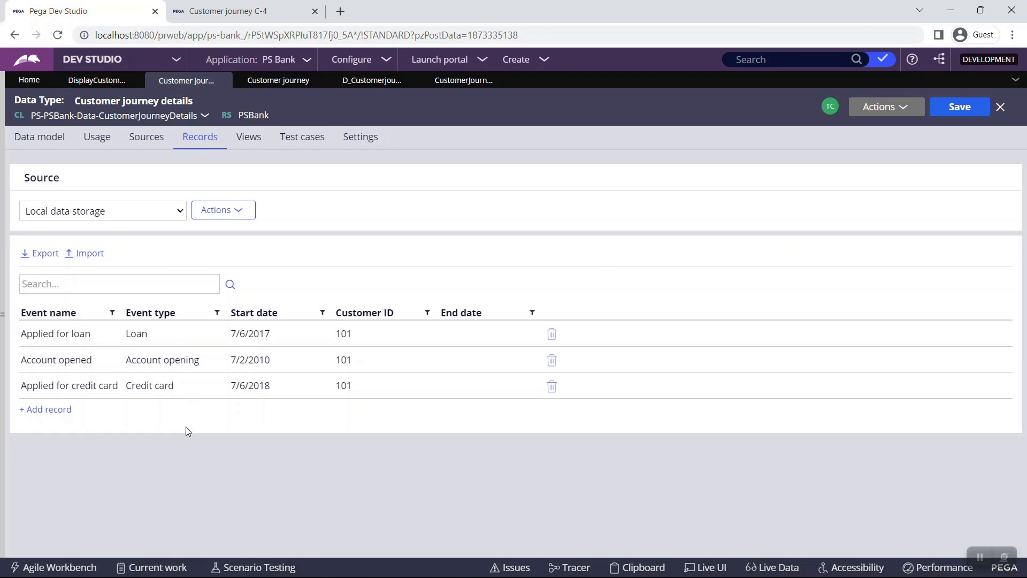
{"action": "left_click", "coordinate": [284, 8]}
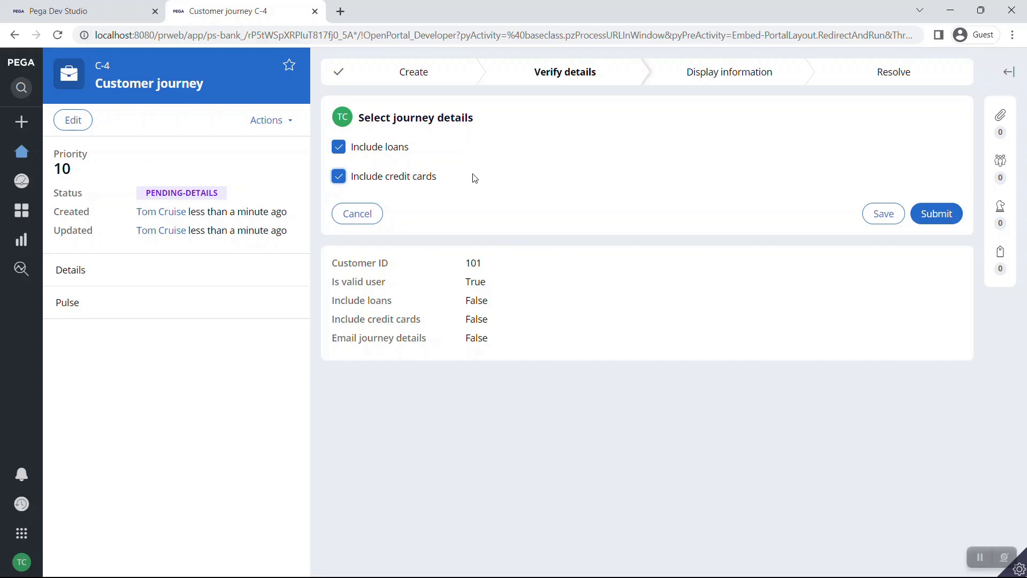
{"action": "left_click", "coordinate": [927, 213]}
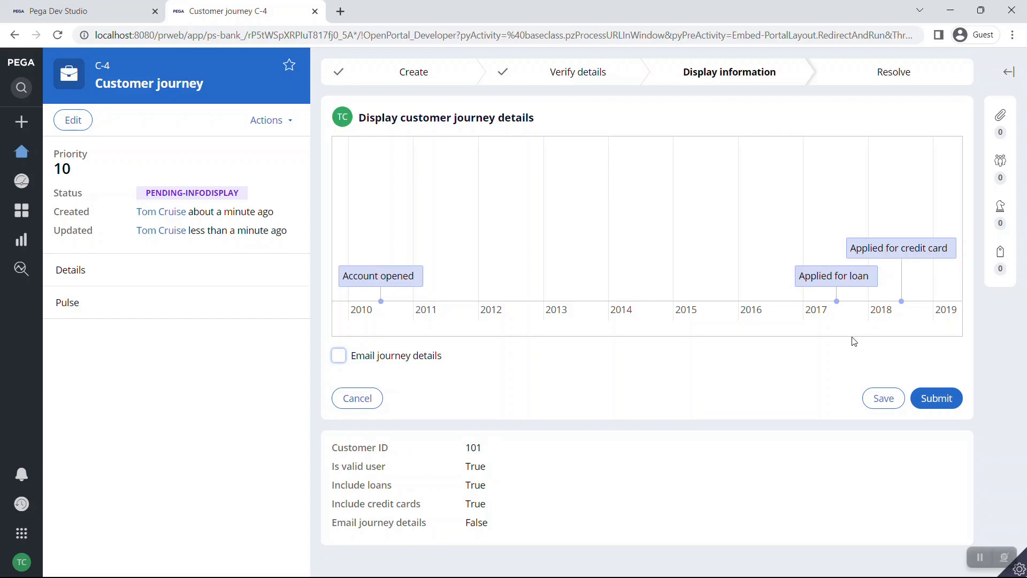
Return to Dev Studio once case C-4 shows the 2010–2019 journey timeline
{"action": "left_click", "coordinate": [129, 6]}
Find the CustomerInfo event section in the timeline's event mapping and open it for editing
{"action": "left_click", "coordinate": [115, 83]}
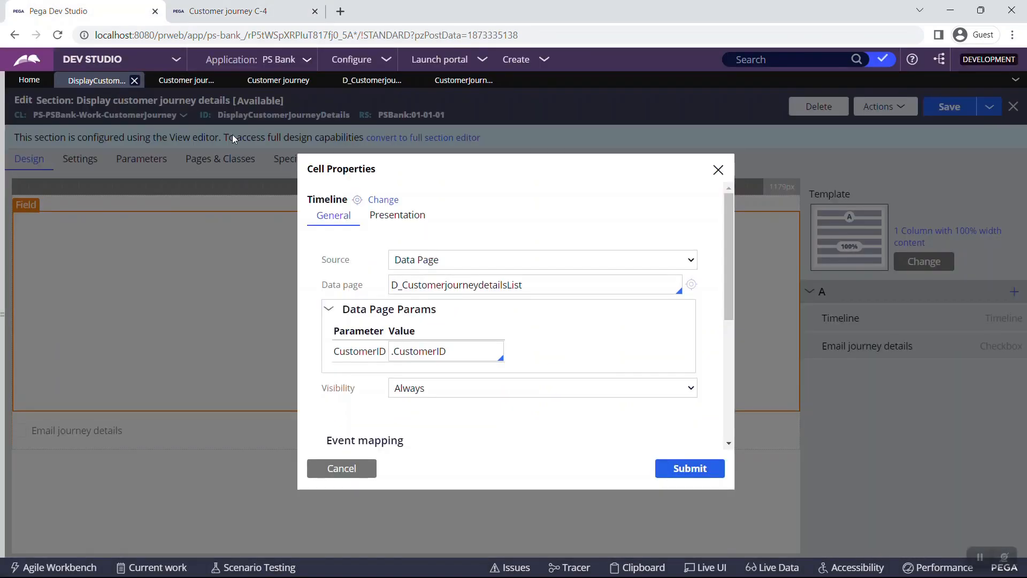
{"action": "left_click_drag", "start_coordinate": [729, 234], "coordinate": [728, 327]}
{"action": "double_click", "coordinate": [520, 279]}
{"action": "left_click", "coordinate": [230, 11]}
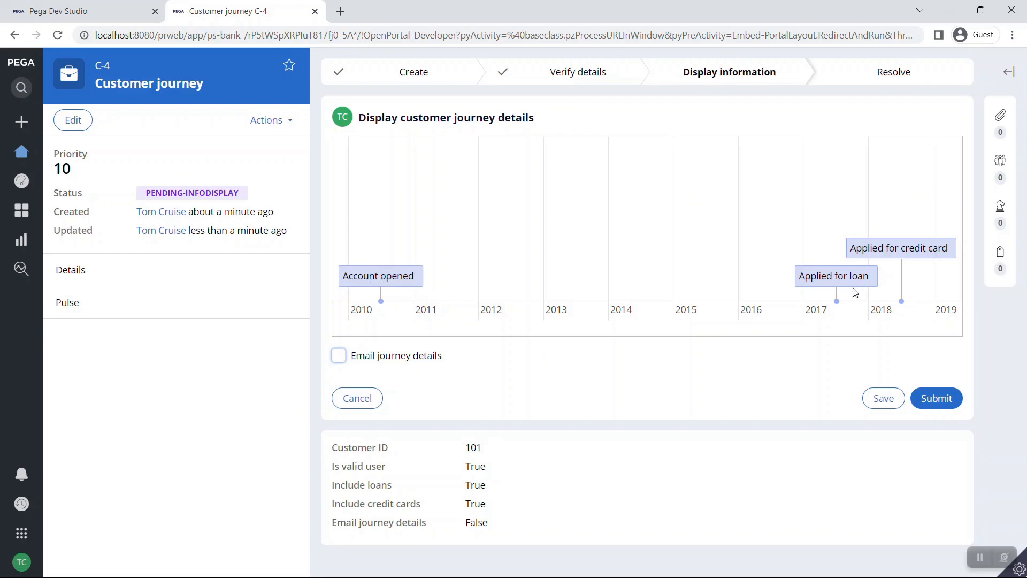
{"action": "left_click", "coordinate": [64, 12]}
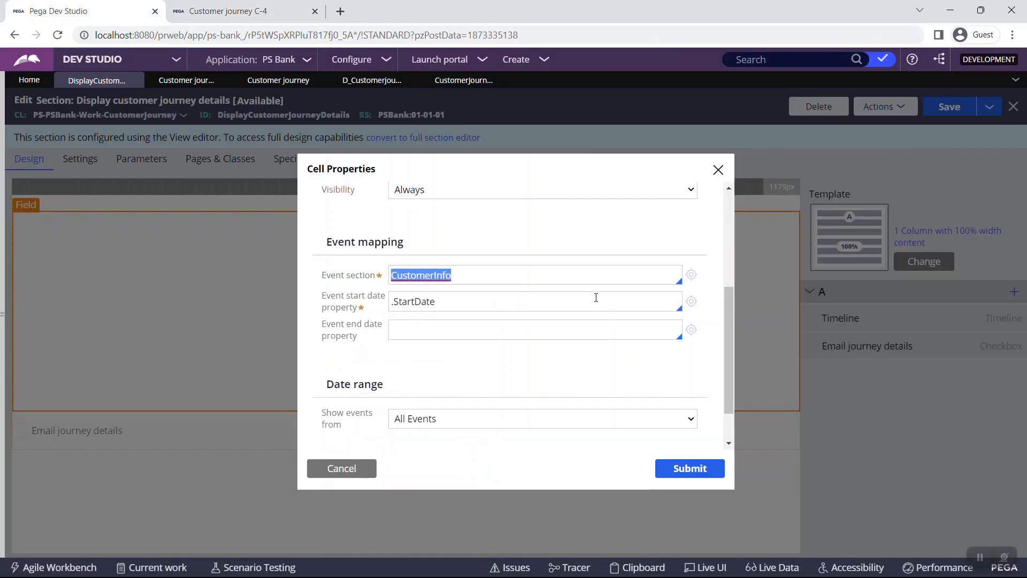
{"action": "left_click", "coordinate": [722, 312]}
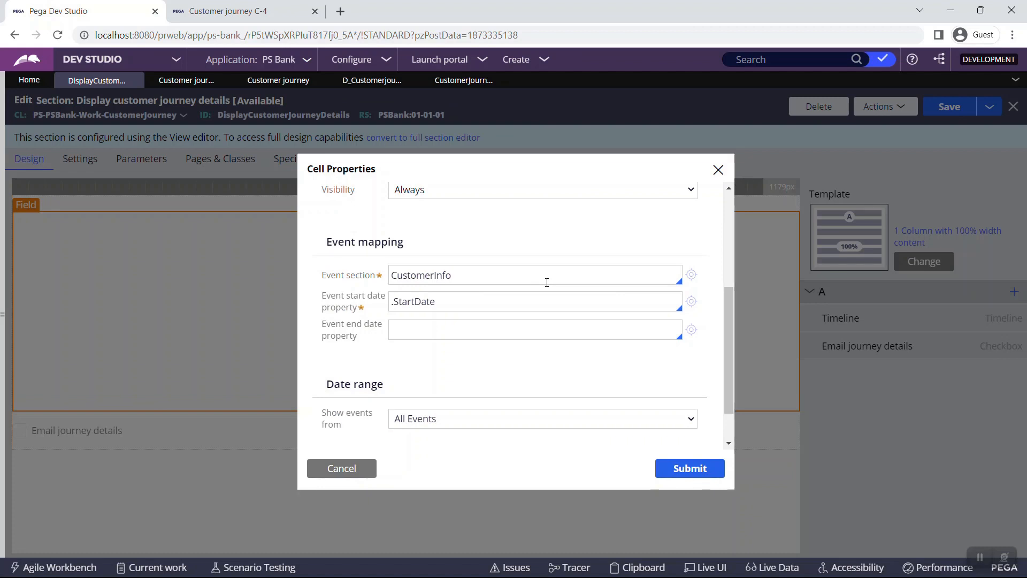
{"action": "left_click", "coordinate": [689, 274]}
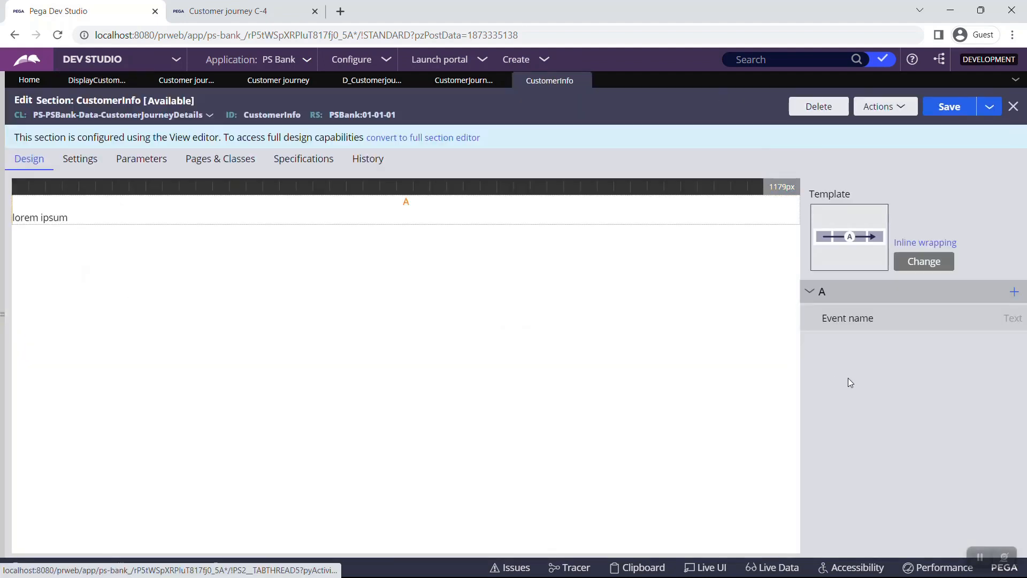
Inspect CustomerInfo's Event name field, then go back to the timeline's cell properties
{"action": "mouse_move", "coordinate": [1019, 327]}
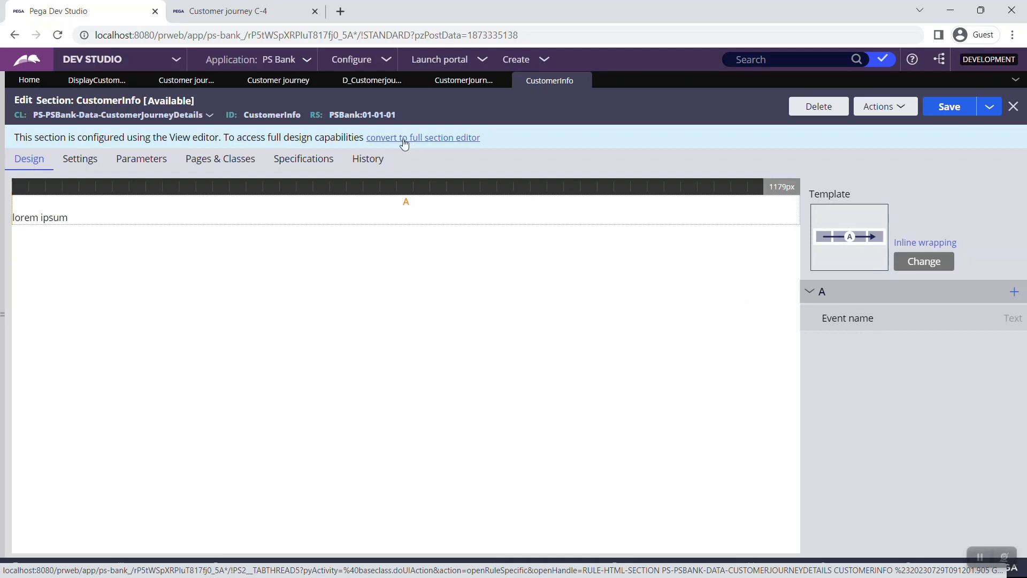
{"action": "left_click", "coordinate": [112, 81]}
Review the timeline's StartDate start date, empty end date, and Show events from range options
{"action": "double_click", "coordinate": [429, 299]}
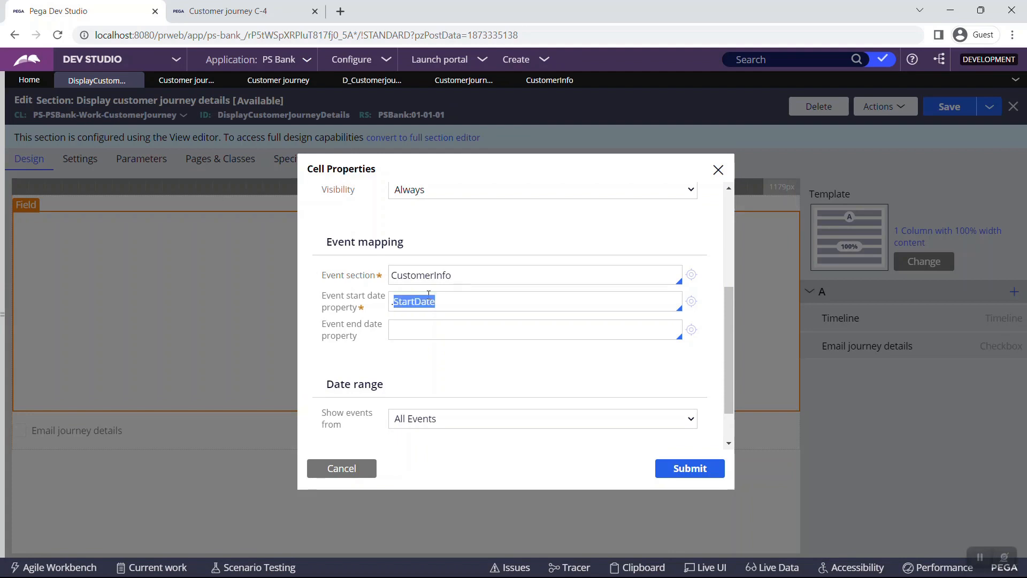
{"action": "left_click", "coordinate": [429, 323]}
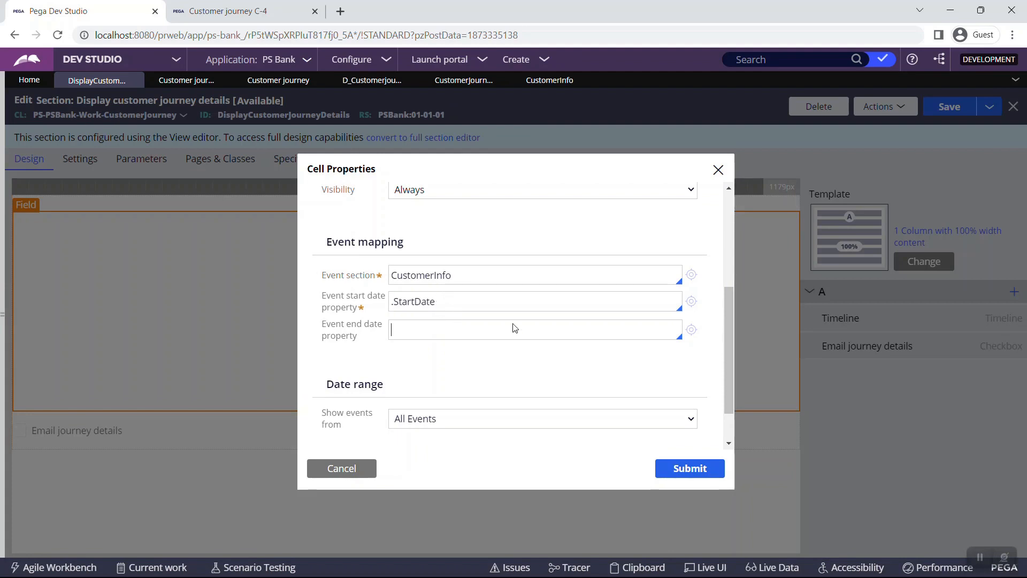
{"action": "left_click_drag", "start_coordinate": [728, 313], "coordinate": [724, 345]}
{"action": "left_click", "coordinate": [619, 375]}
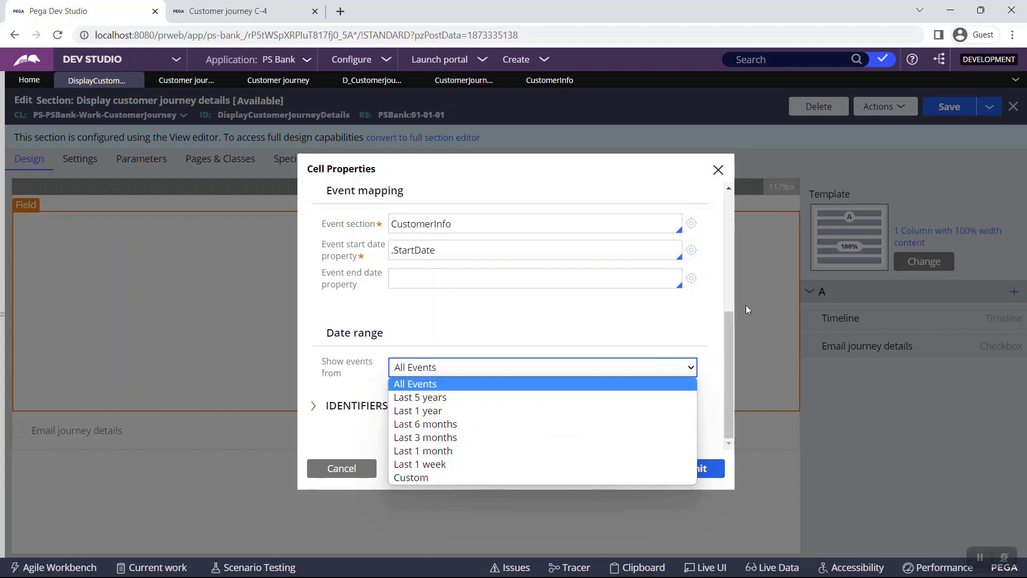
{"action": "scroll", "coordinate": [728, 289], "scroll_direction": "up", "scroll_amount": 5}
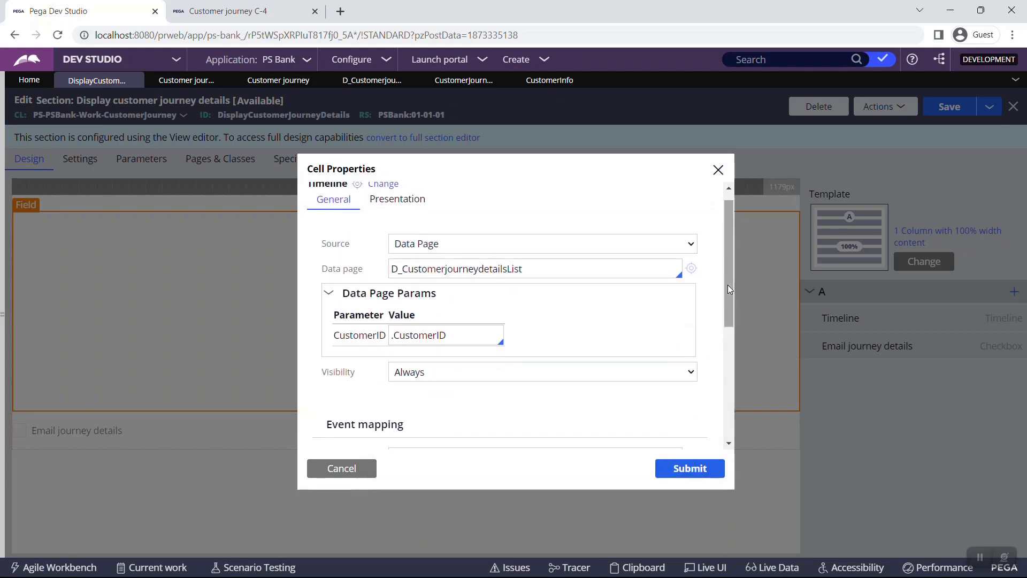
Check the timeline's 300 px height in Presentation settings, then return to General settings
{"action": "left_click", "coordinate": [404, 197]}
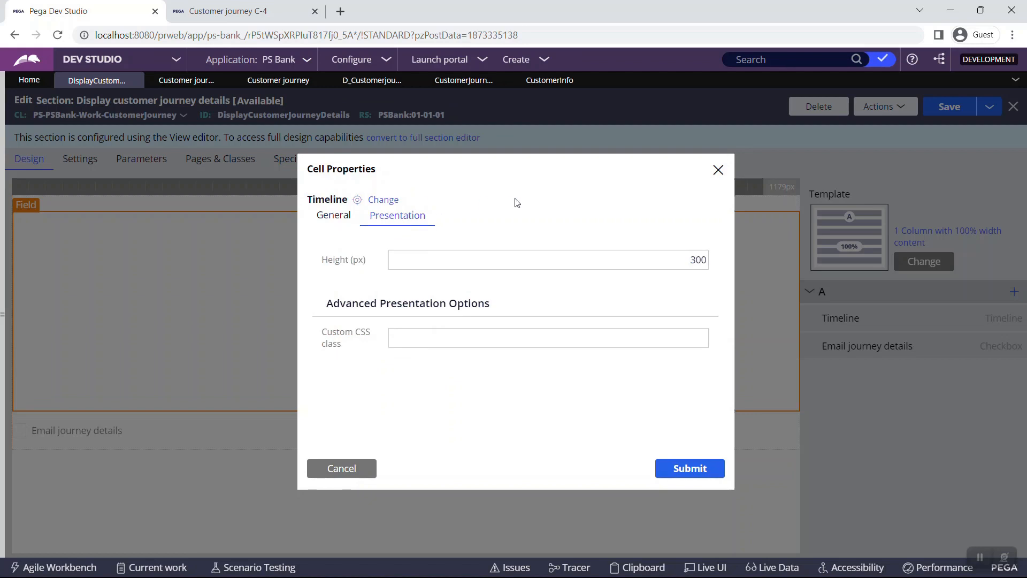
{"action": "left_click", "coordinate": [635, 257]}
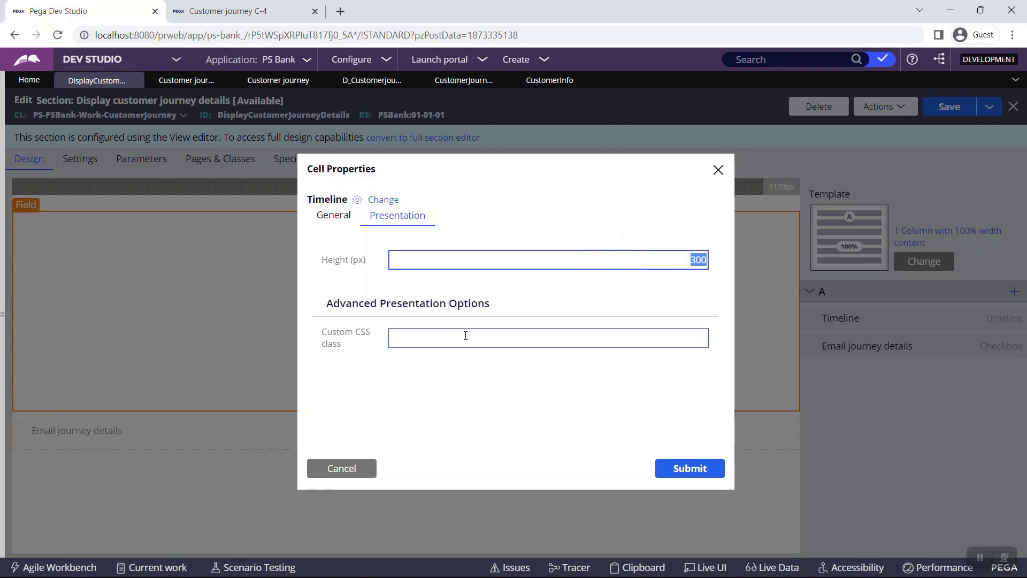
{"action": "left_click", "coordinate": [338, 214]}
{"action": "left_click_drag", "start_coordinate": [731, 222], "coordinate": [730, 365]}
Close the timeline cell properties unchanged, revisit the case, and advance the TimeLine Control slide show
{"action": "left_click", "coordinate": [718, 171]}
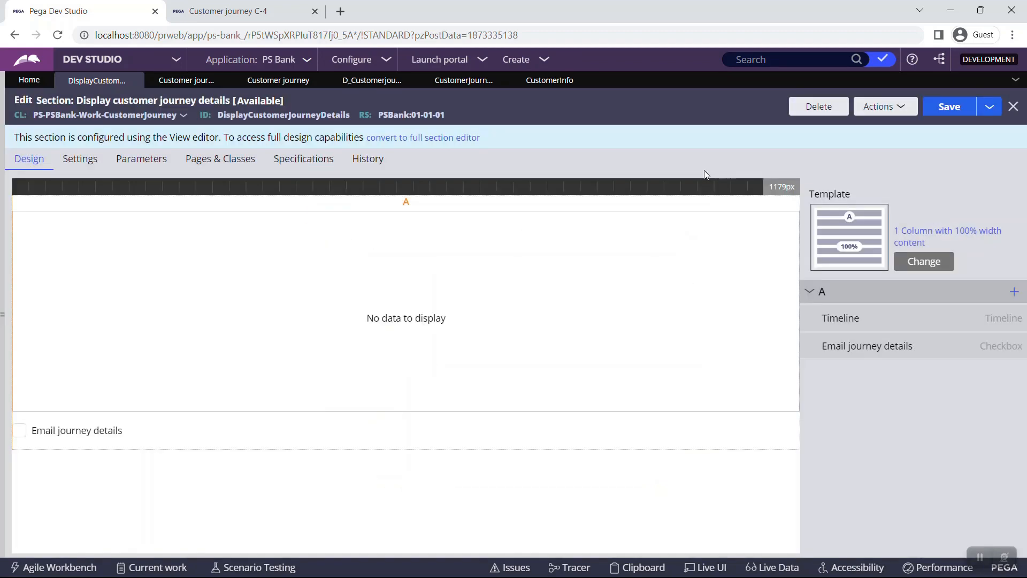
{"action": "key", "text": "ctrl+Tab"}
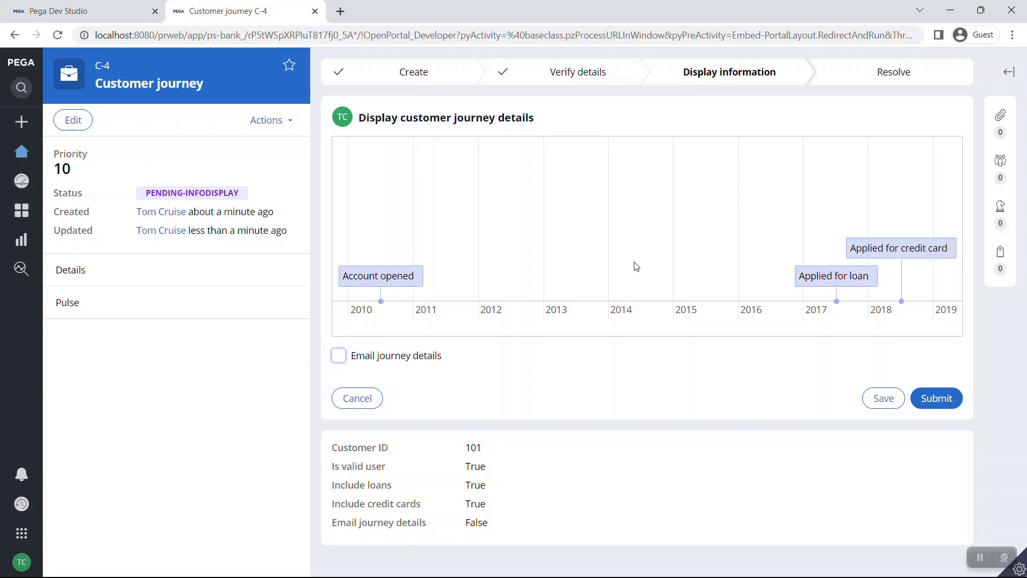
{"action": "key", "text": "alt+Tab"}
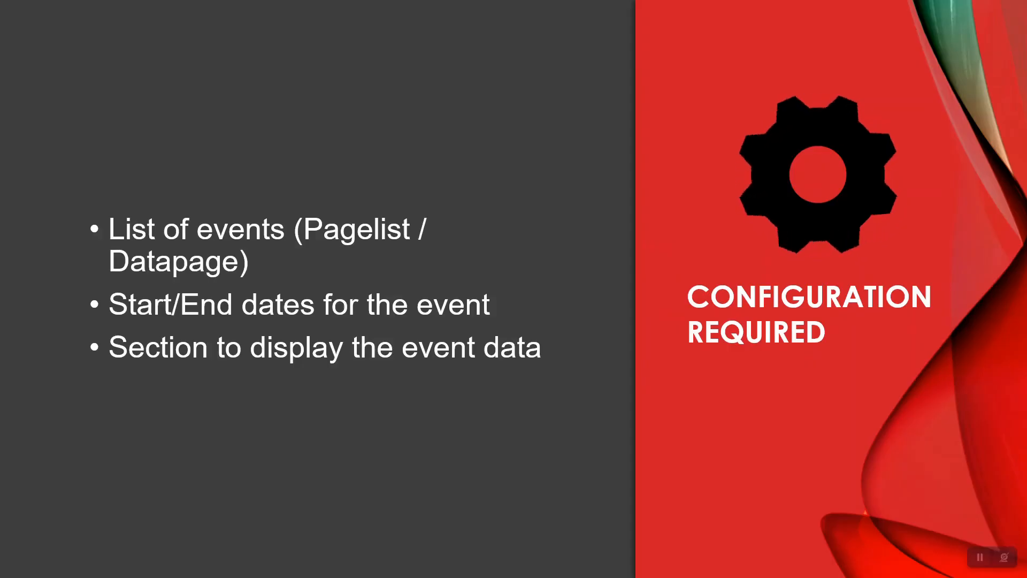
{"action": "left_click", "coordinate": [450, 285]}
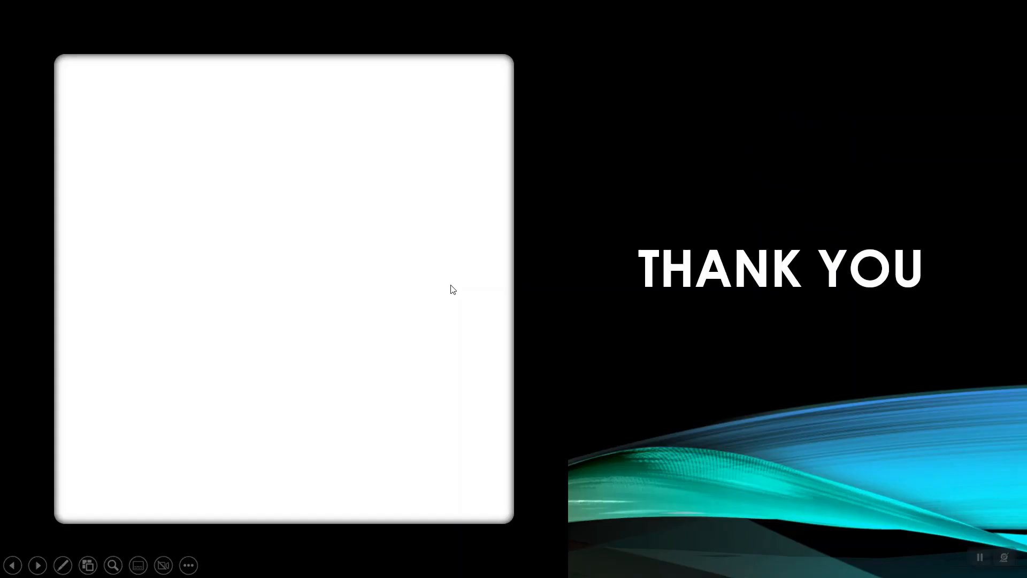